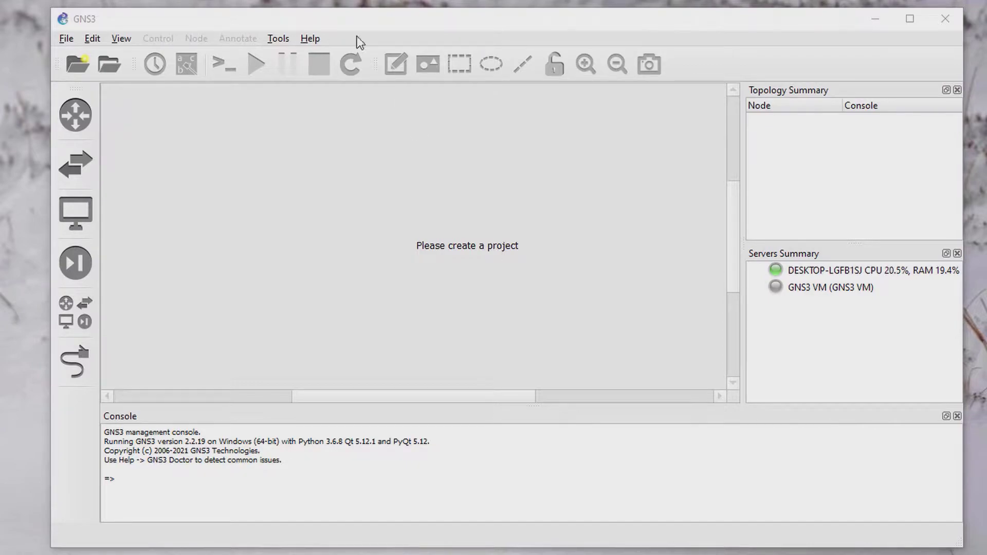
# Step: View the GNS3 About information from the Help menu and close it
pyautogui.click(314, 38)
pyautogui.click(346, 178)
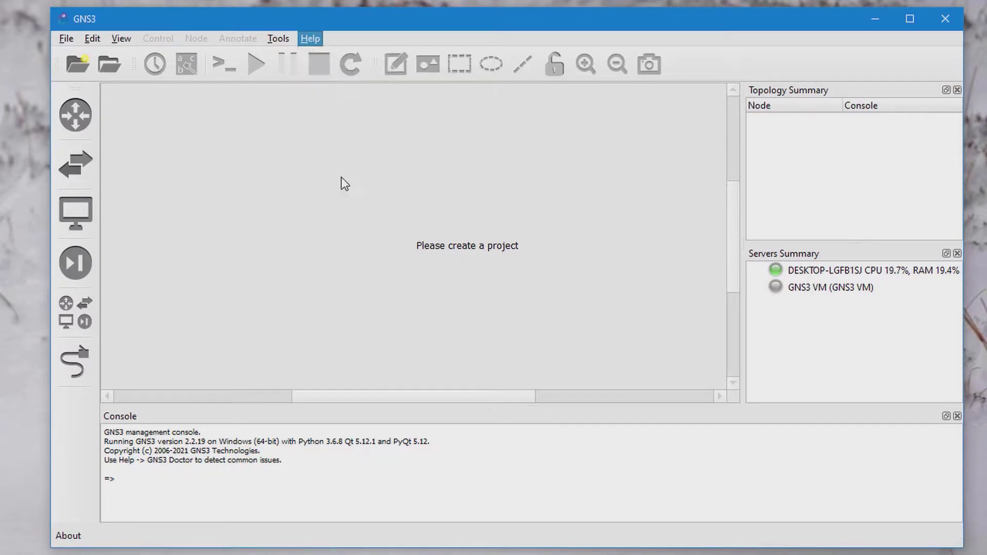
pyautogui.click(642, 379)
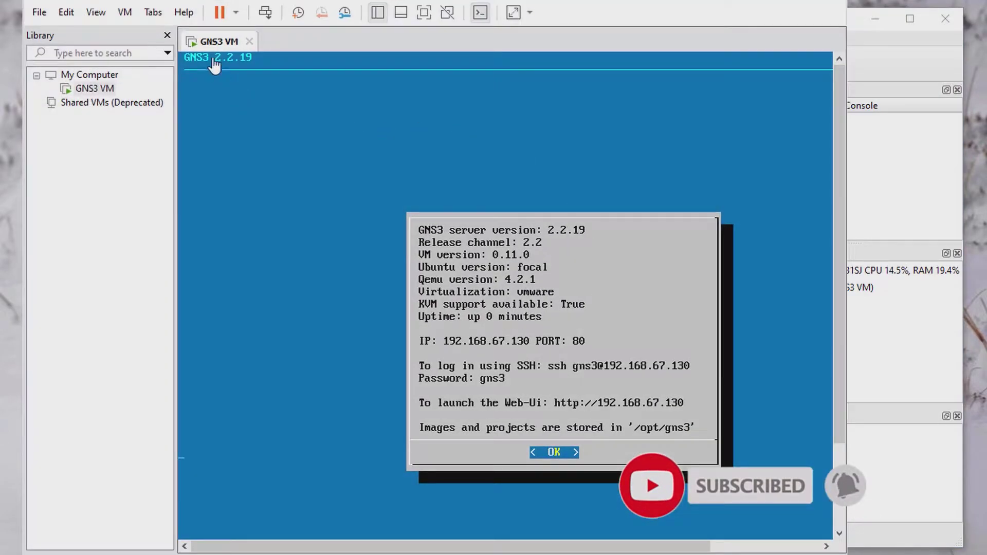
# Step: Check the VMware Workstation version in About, then bring the GNS3 window forward
pyautogui.click(185, 12)
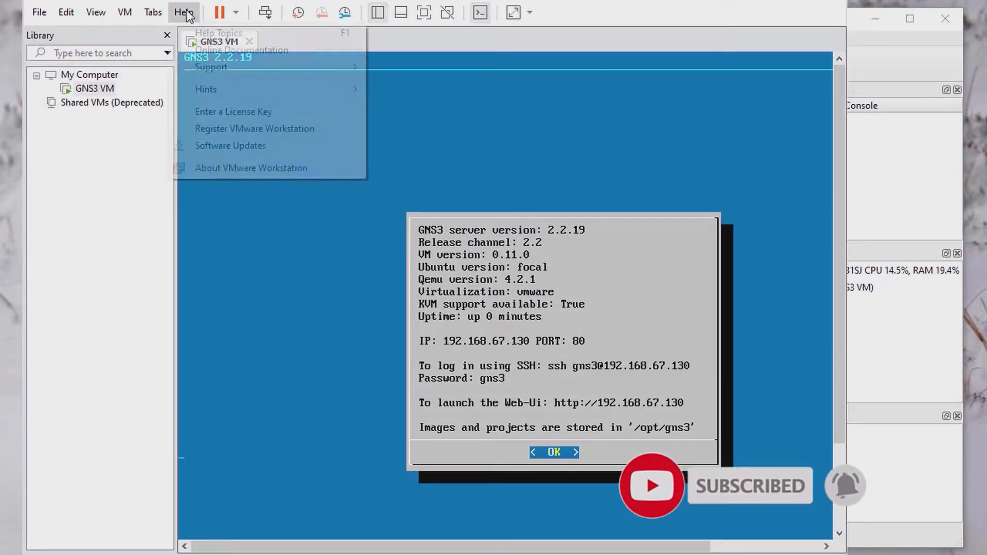
pyautogui.click(238, 170)
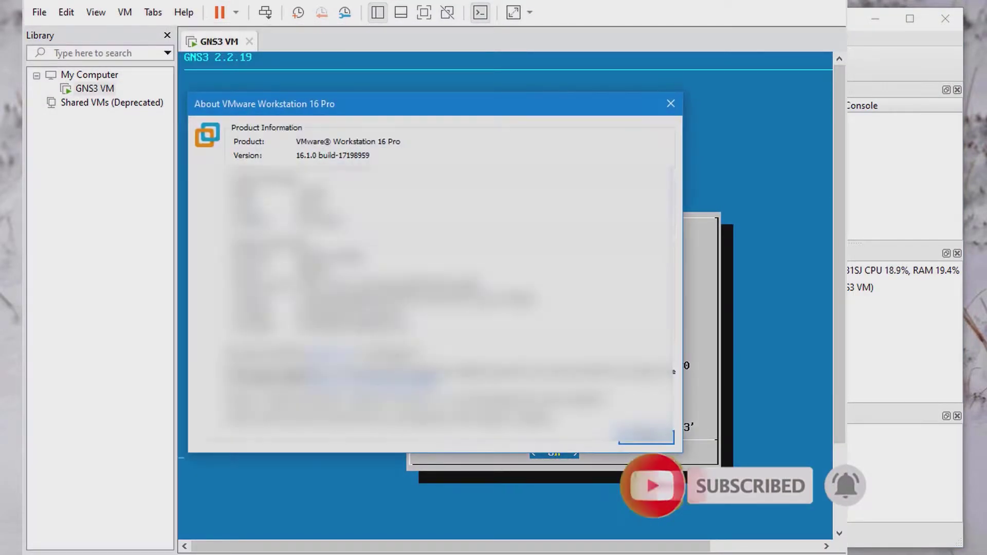
pyautogui.click(646, 439)
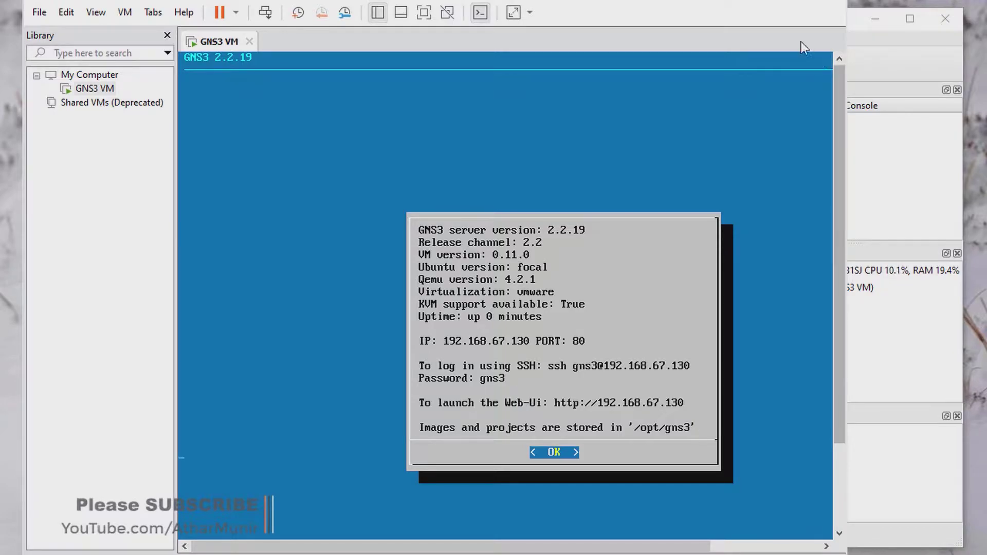
pyautogui.click(895, 62)
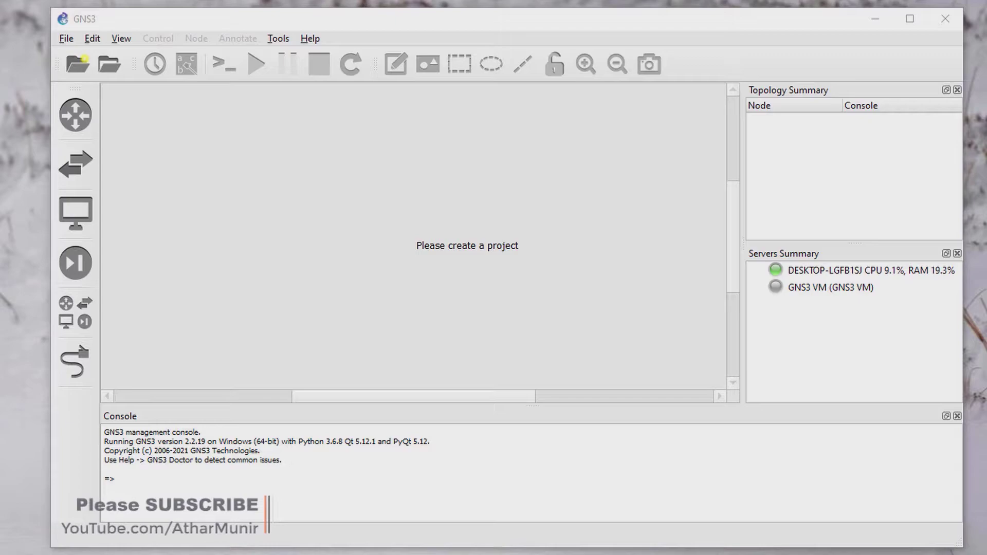
# Step: Allow GNS3 server and GNS3 uBridge on private networks in the firewall's allowed apps list and save
pyautogui.press('super')
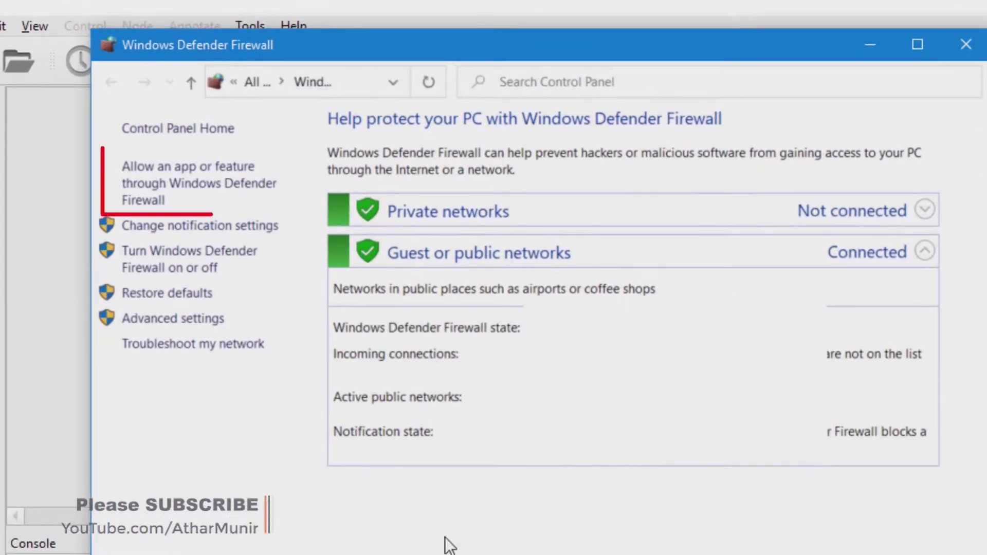
pyautogui.click(185, 191)
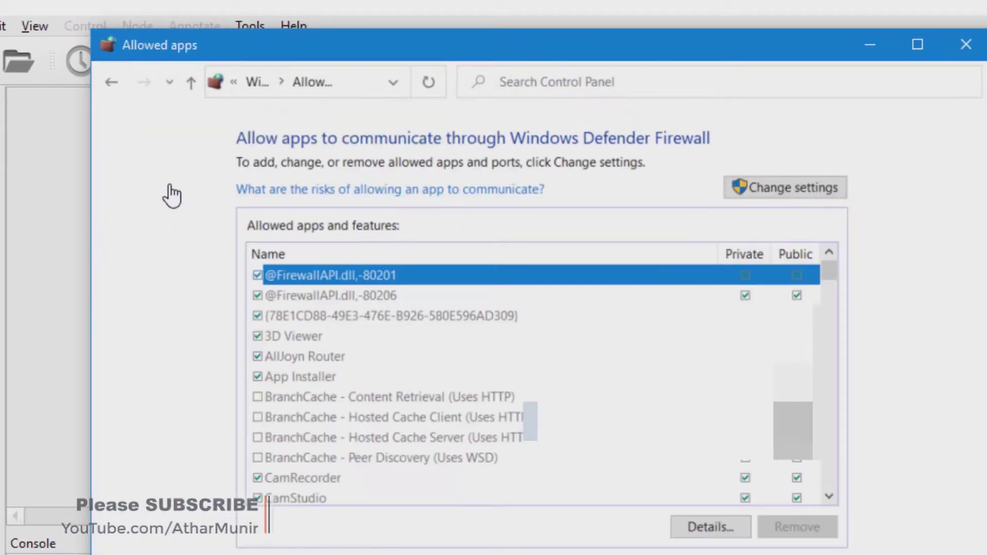
pyautogui.moveTo(830, 271)
pyautogui.mouseDown()
pyautogui.moveTo(824, 328)
pyautogui.moveTo(822, 319)
pyautogui.mouseUp()
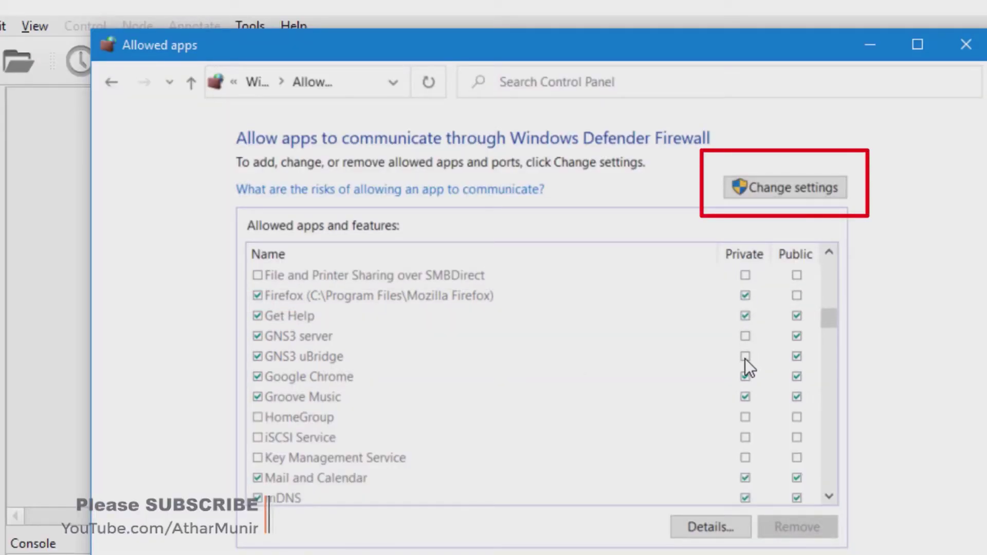
pyautogui.click(774, 189)
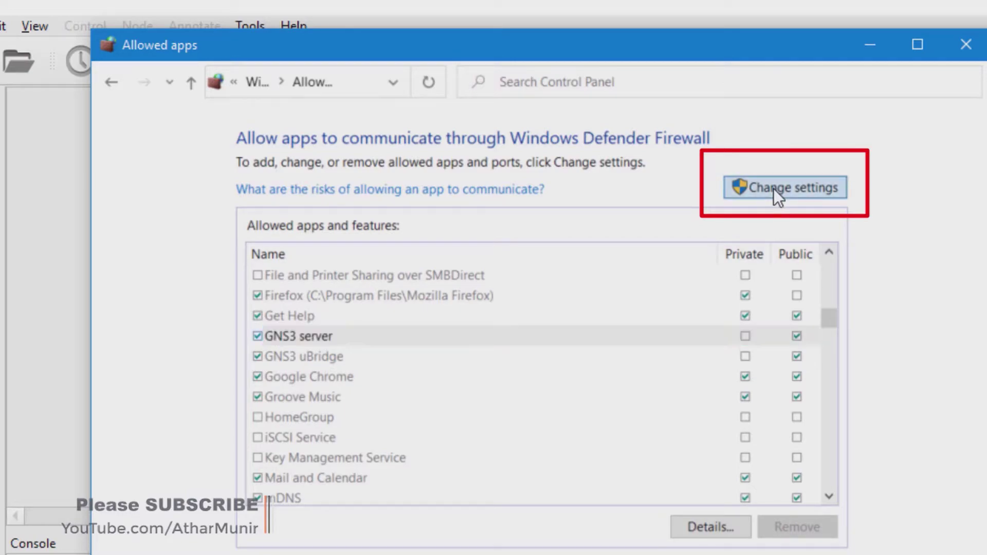
pyautogui.click(745, 356)
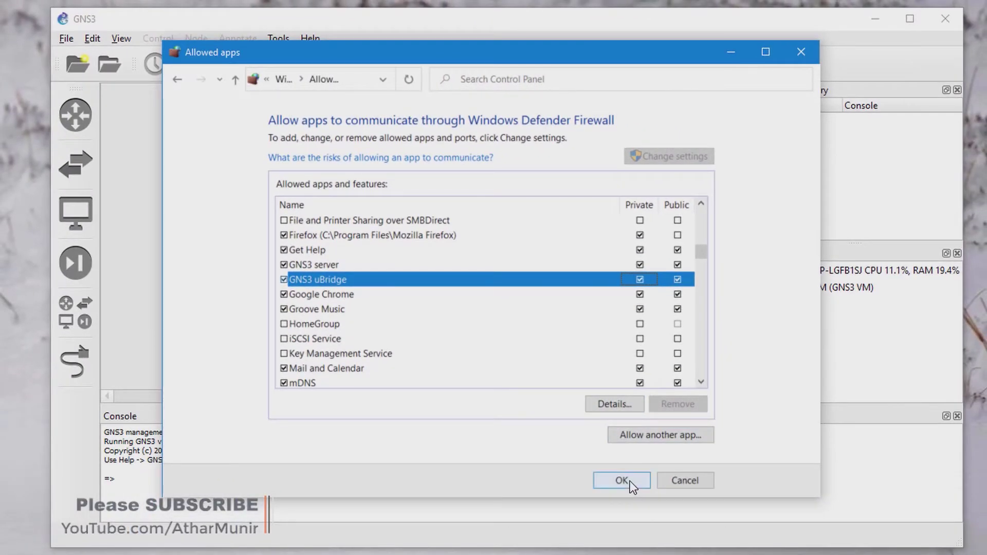
pyautogui.click(628, 485)
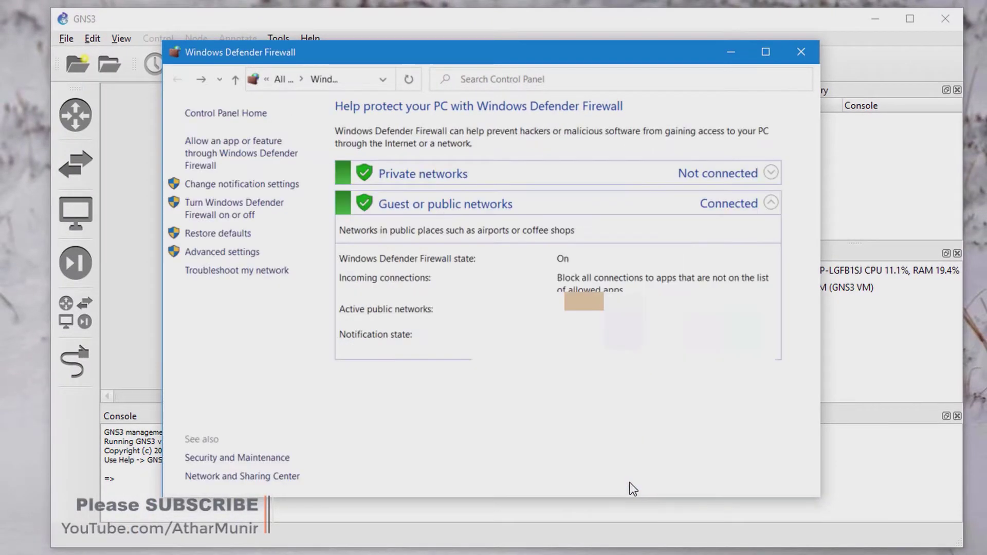
# Step: Close the Windows Defender Firewall window
pyautogui.click(802, 55)
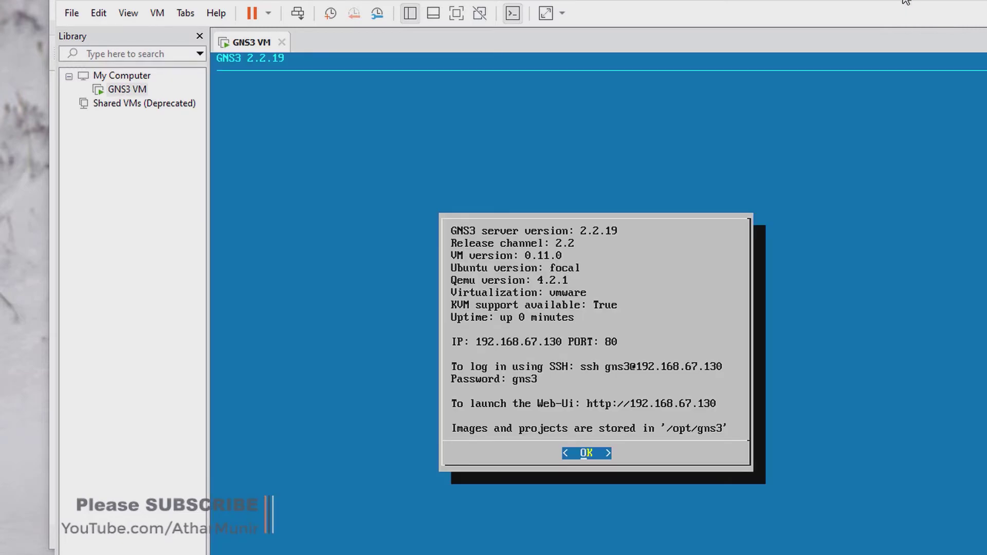
# Step: Minimize VMware and reposition the GNS3 Project dialog
pyautogui.click(904, 2)
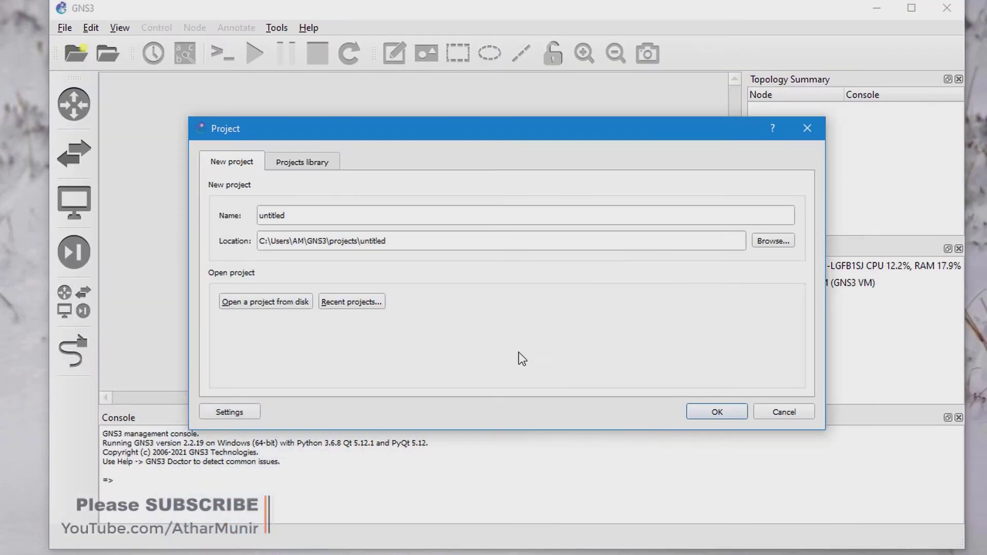
pyautogui.moveTo(590, 131); pyautogui.dragTo(531, 105)
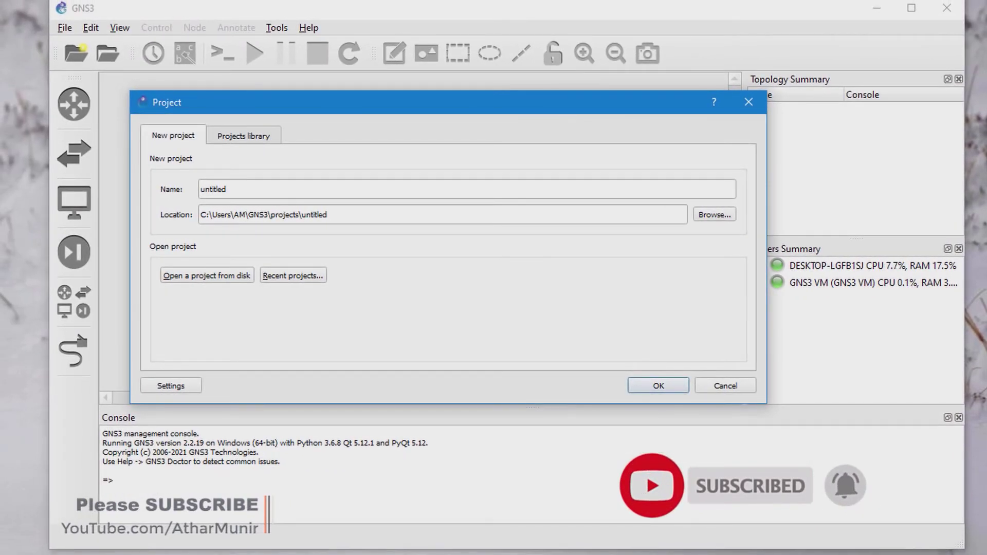
# Step: Attempt to create the 'untitled' project and dismiss the 'already exists' error
pyautogui.click(662, 391)
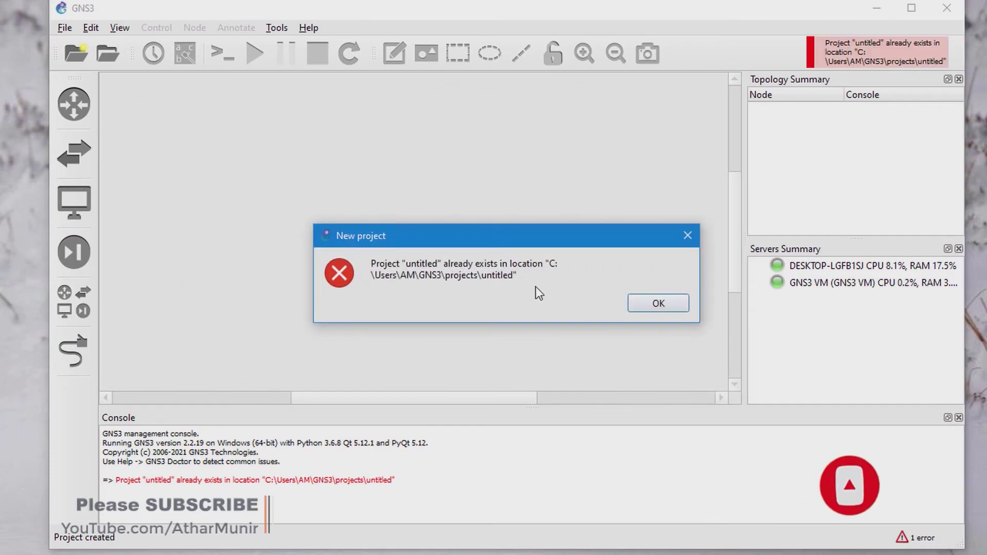
pyautogui.click(668, 305)
pyautogui.click(842, 50)
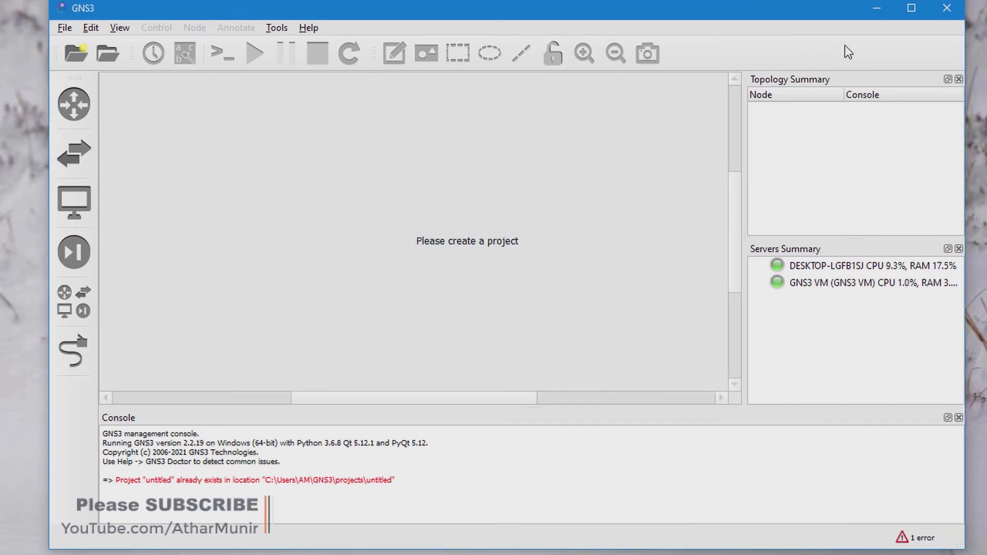
# Step: Create a new blank project named 'abc'
pyautogui.click(68, 29)
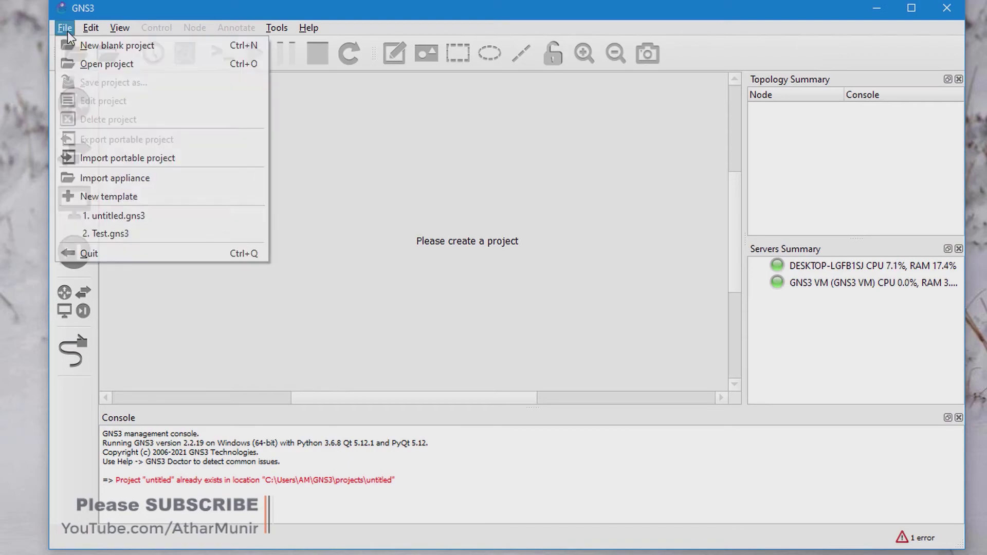
pyautogui.click(98, 48)
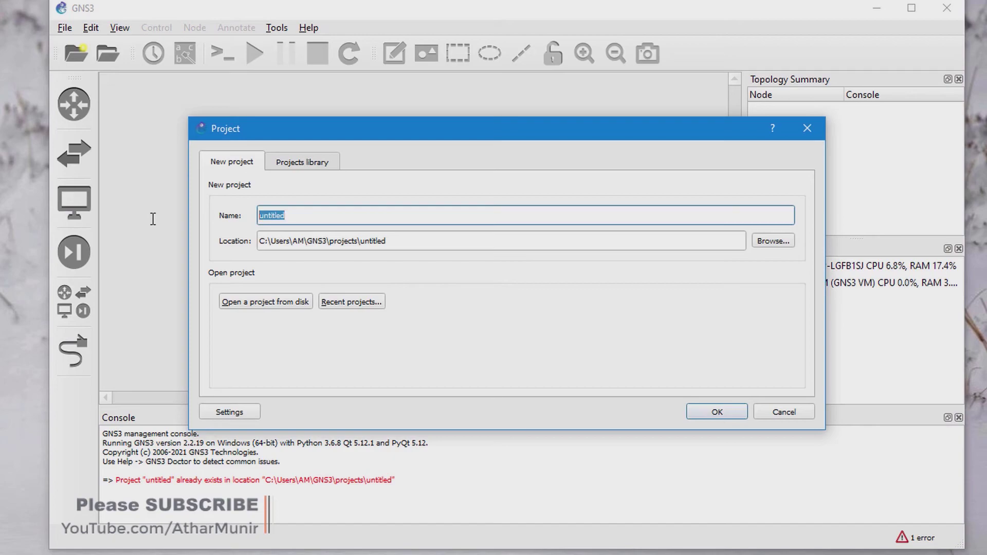
pyautogui.write('abc')
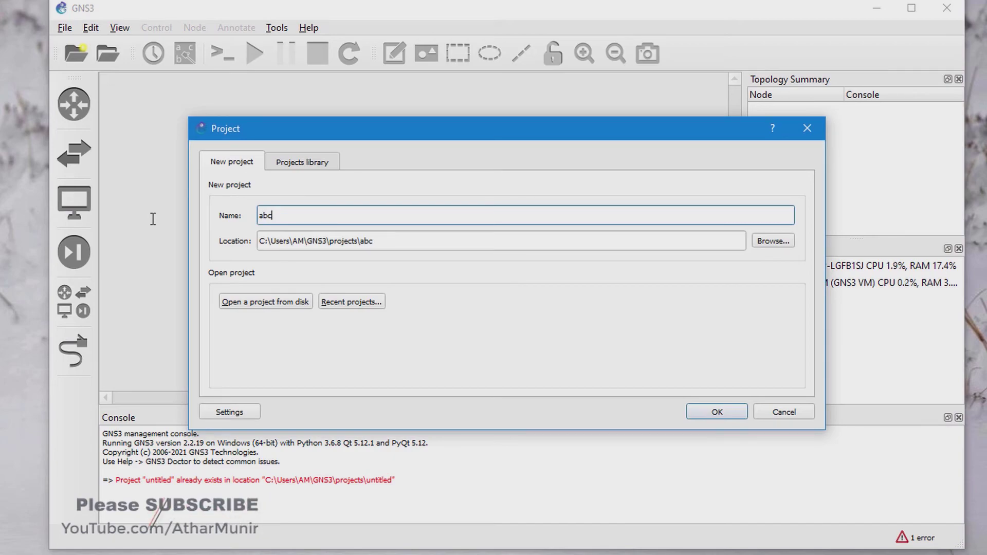
pyautogui.click(710, 409)
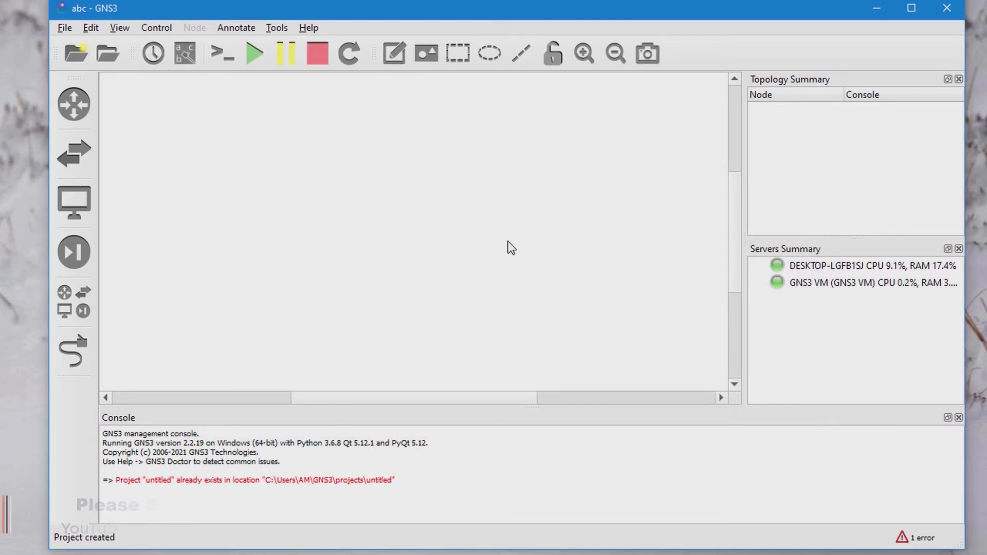